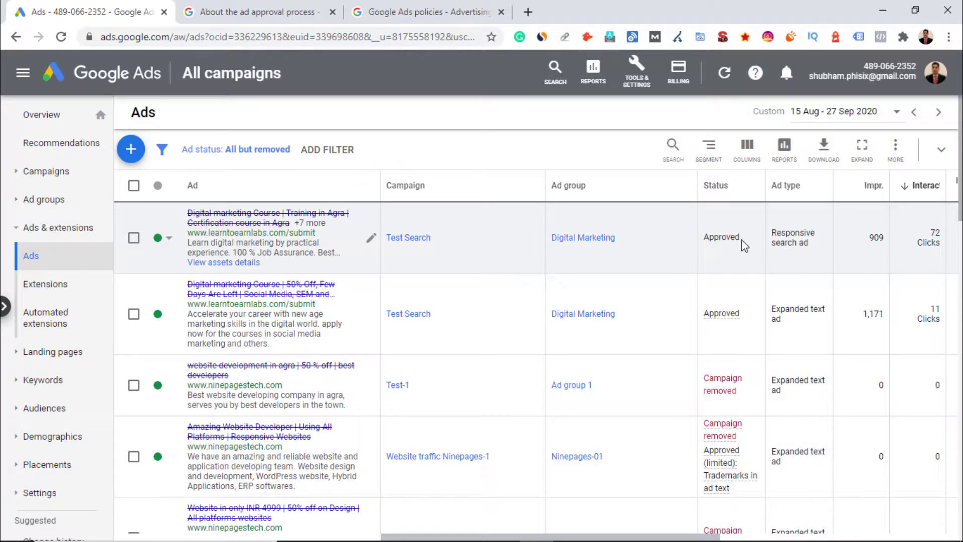
- Check the approval statuses in the ads list and show the Approved (limited) policy details for the Website traffic Ninepages-1 ad
left_click_drag(740, 238, 705, 243)
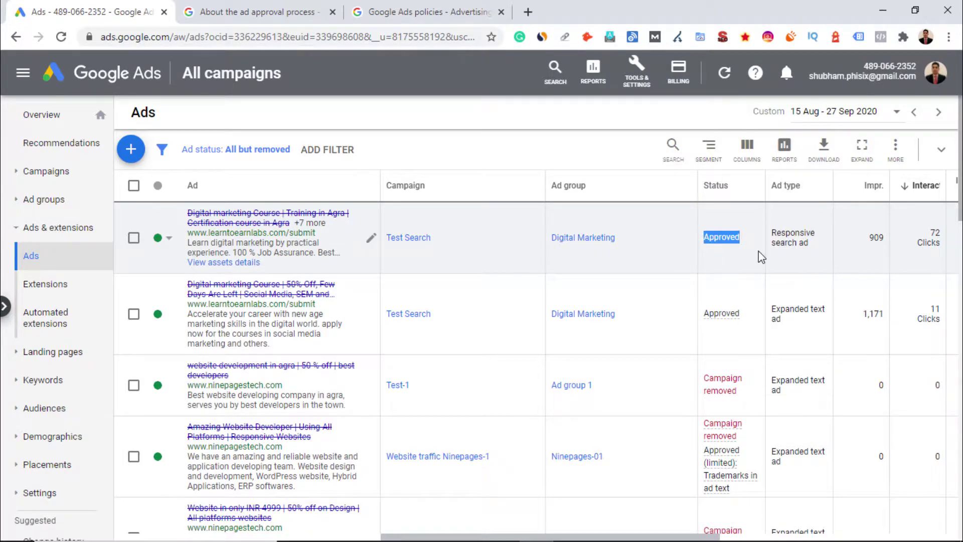
left_click(705, 242)
scroll(834, 282, "down", 2)
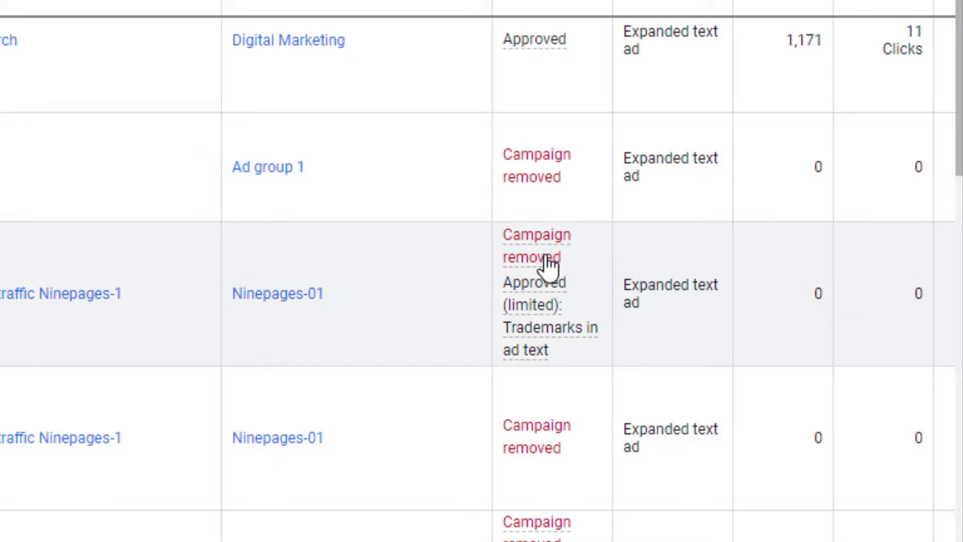
mouse_move(535, 304)
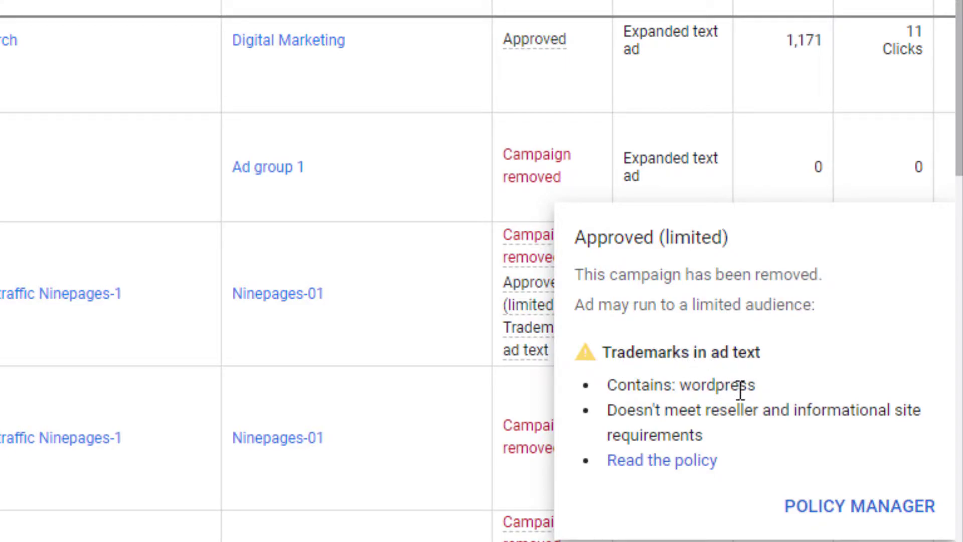
- Review the statuses of the remaining ads through the end of the list, then return to the first ads
scroll(608, 143, "down", 2)
scroll(482, 271, "down", 4)
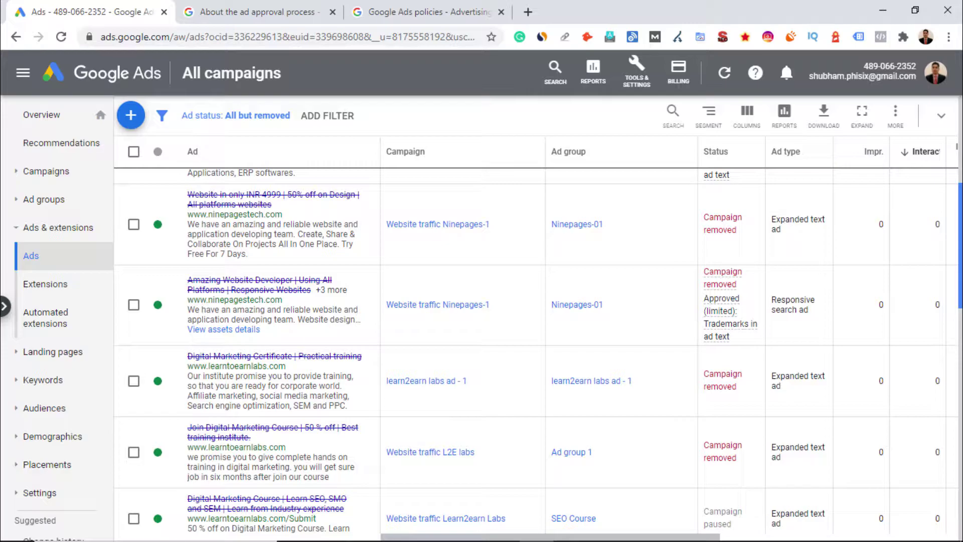
scroll(539, 351, "down", 15)
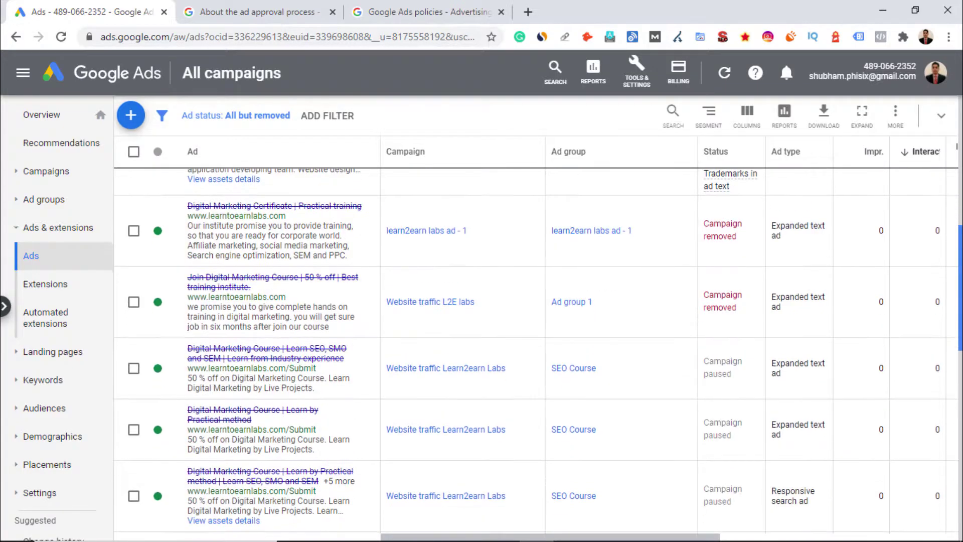
scroll(539, 351, "down", 1)
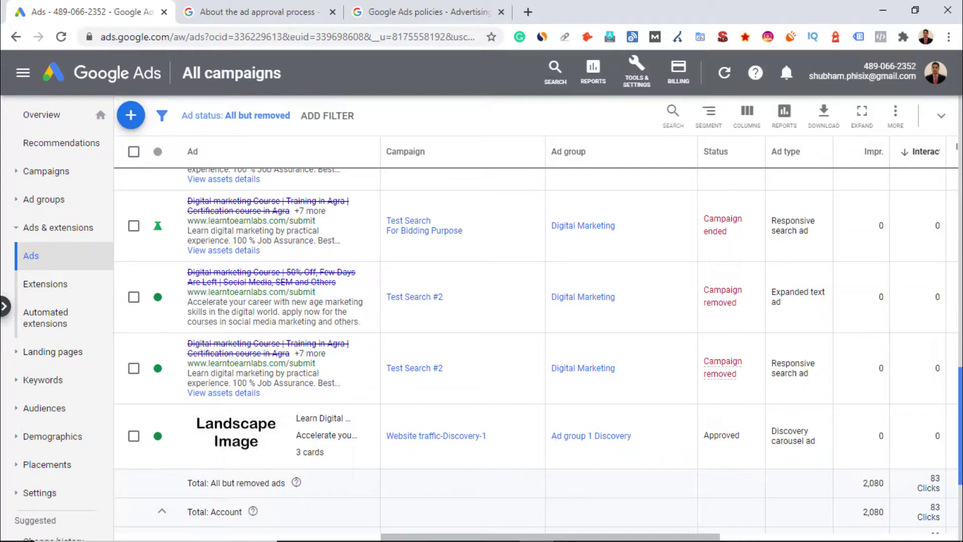
scroll(539, 351, "up", 15)
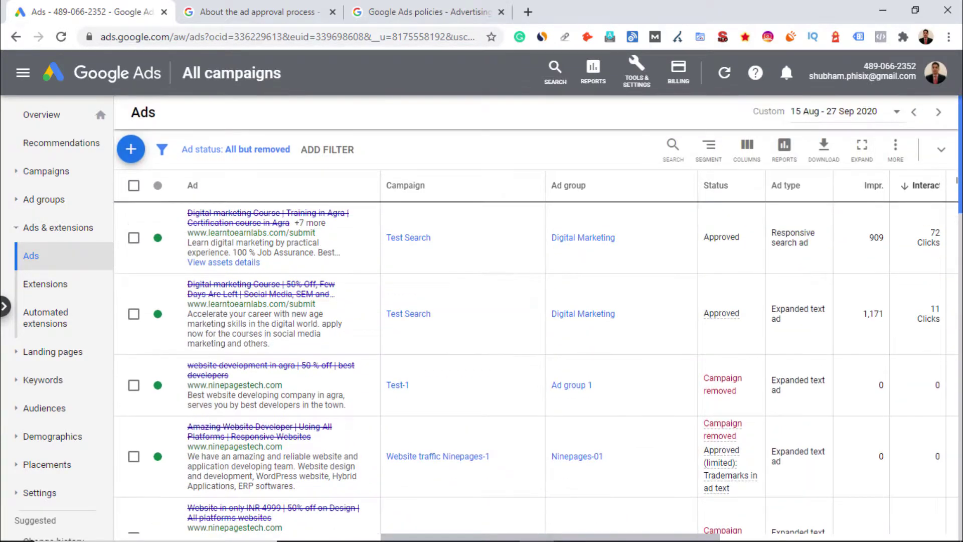
mouse_move(720, 189)
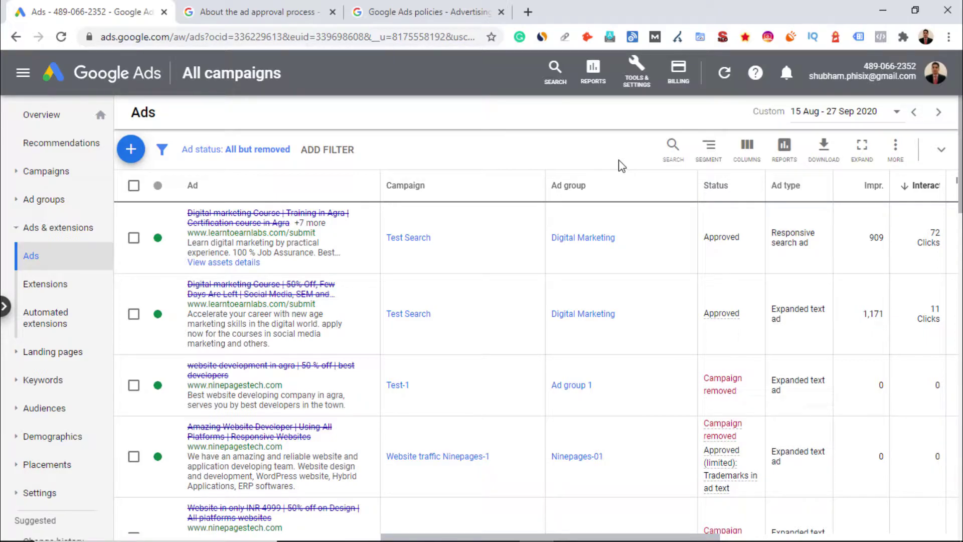
- Look through the "About the ad approval process" help article, including how approval works and how long ad review takes
left_click(274, 13)
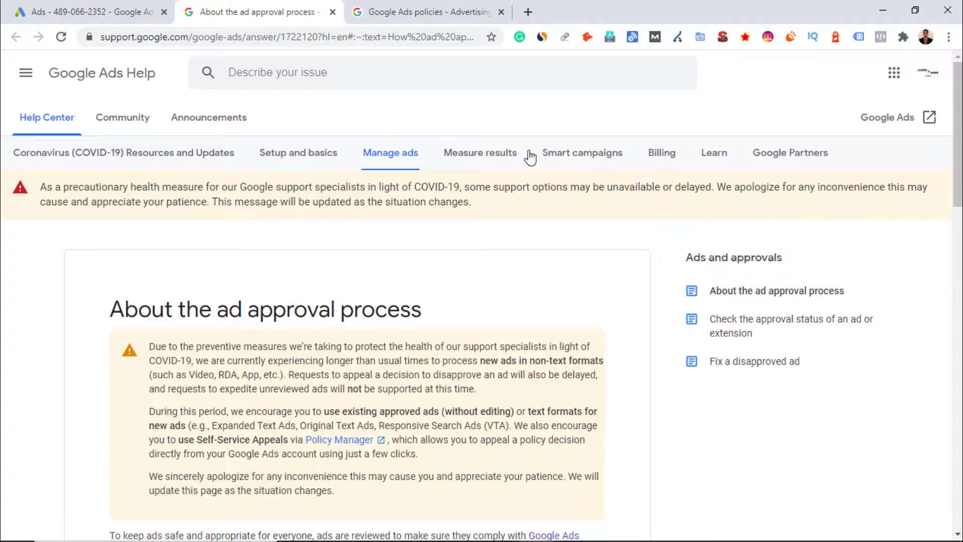
scroll(957, 143, "down", 2)
scroll(960, 200, "down", 5)
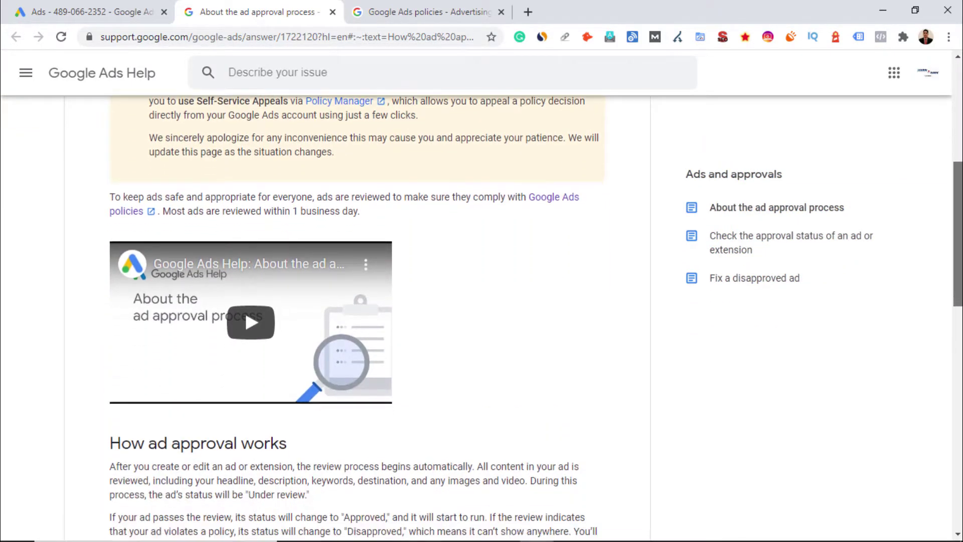
scroll(960, 200, "down", 12)
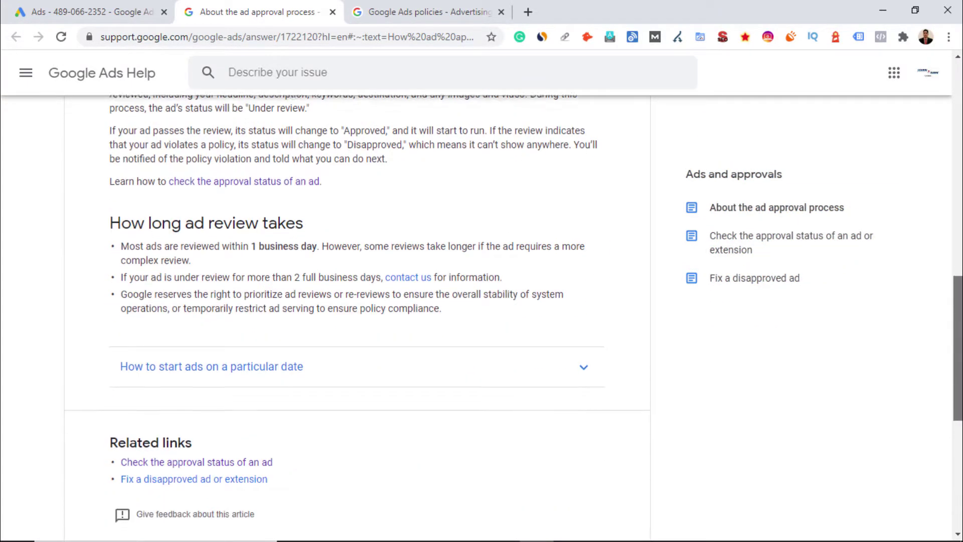
scroll(960, 163, "up", 14)
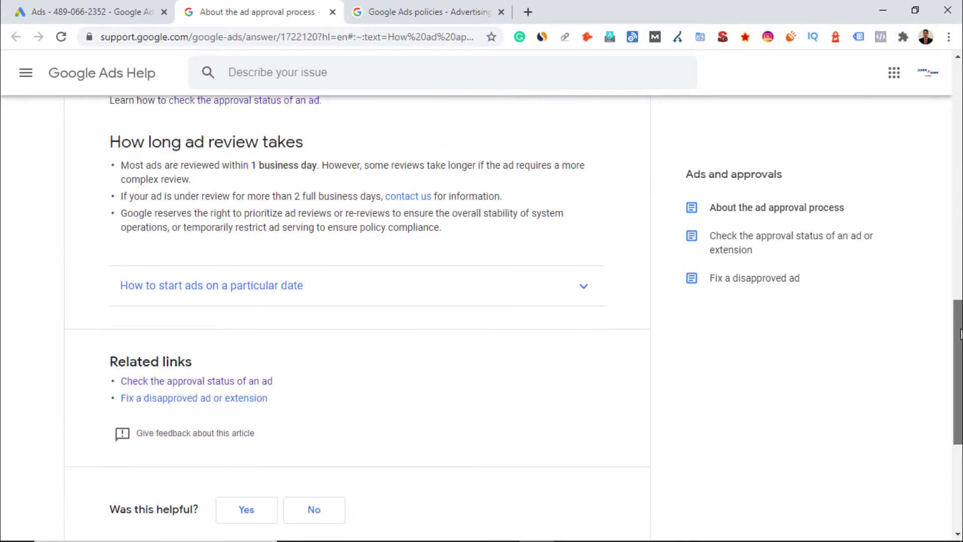
scroll(960, 163, "up", 5)
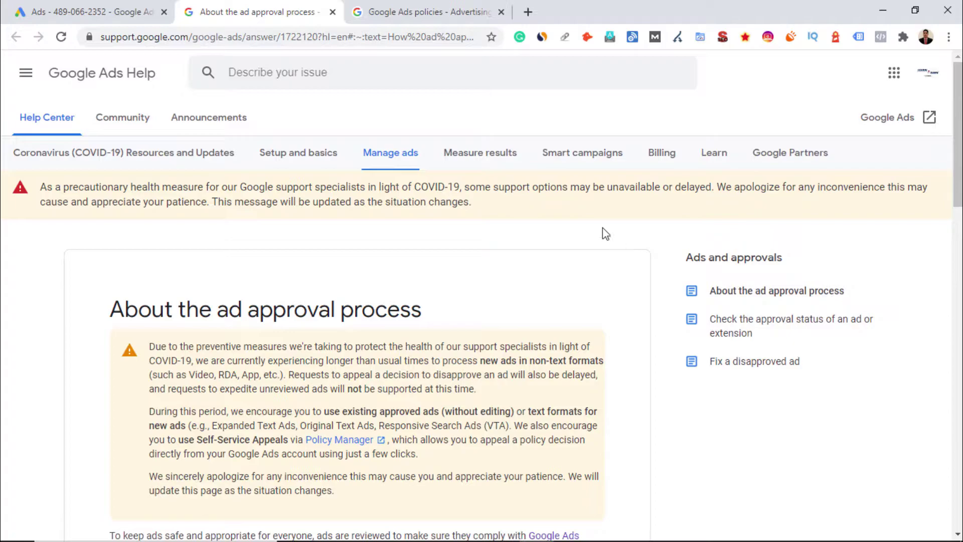
- Look through the Google Ads policies overview, covering prohibited content and the list of advertising policies
left_click(420, 12)
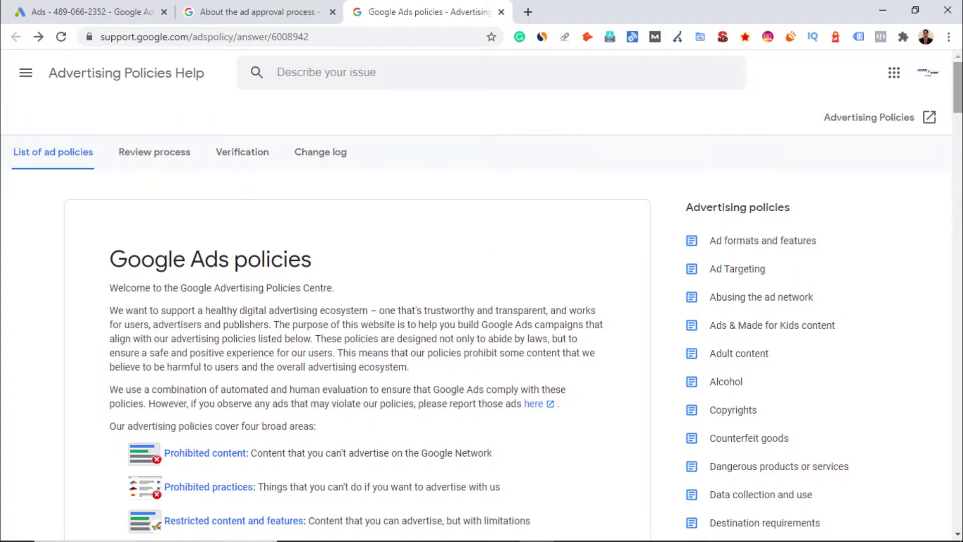
scroll(378, 265, "down", 3)
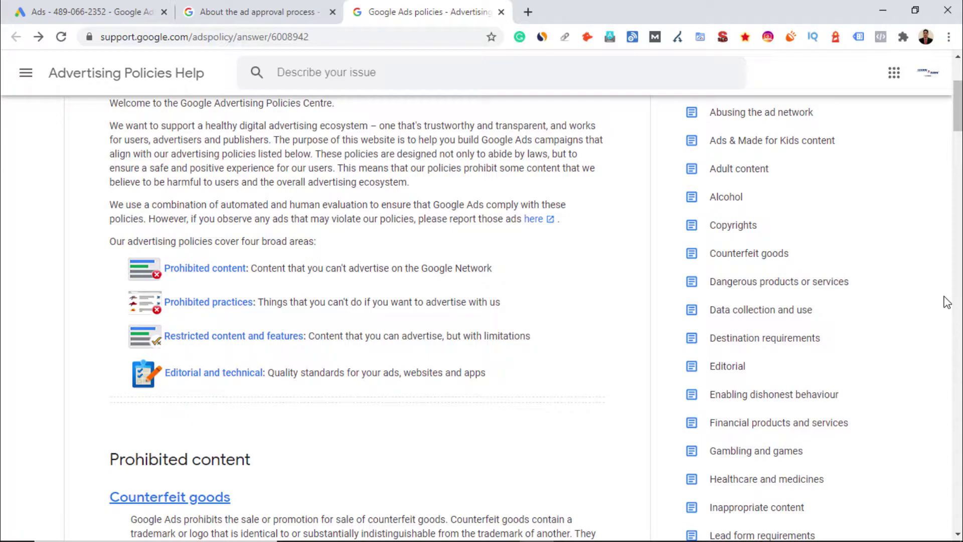
left_click_drag(958, 105, 959, 157)
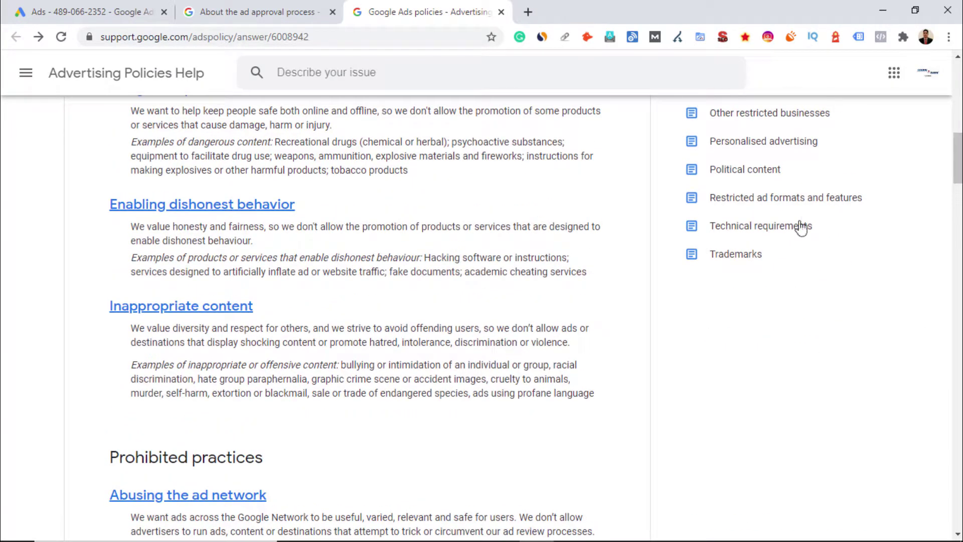
- Open the Trademarks advertising policy and look through its rules on using trademarks in ad text
left_click(747, 258)
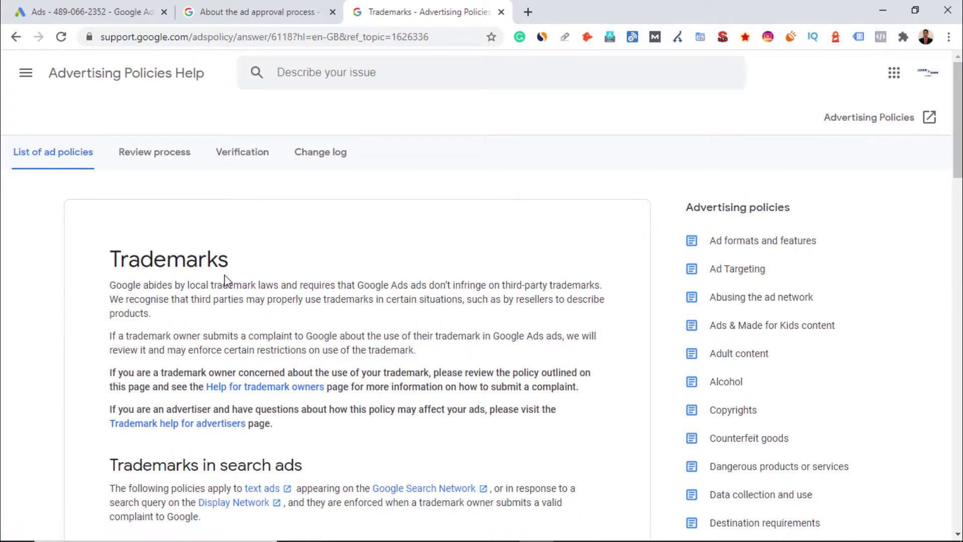
left_click_drag(959, 165, 958, 293)
scroll(482, 301, "up", 15)
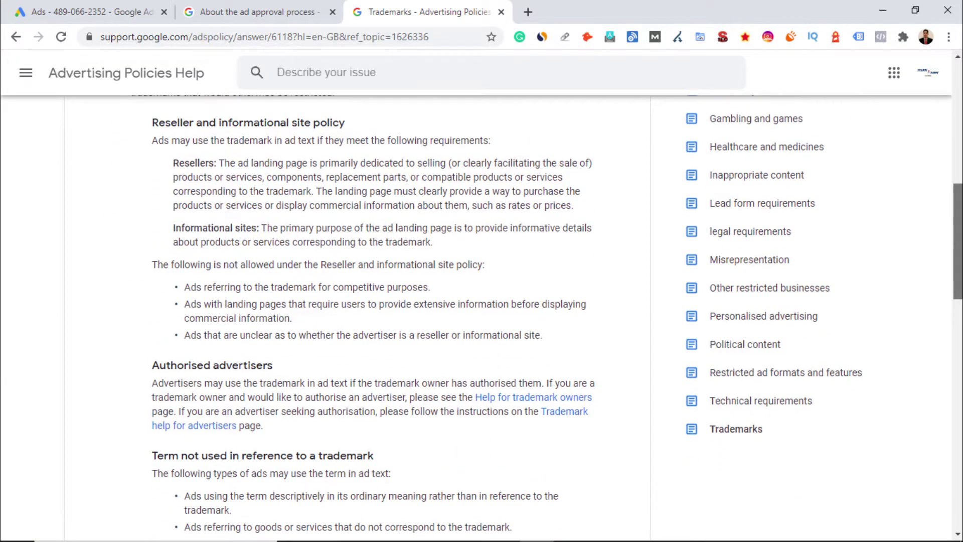
- Return to the Google Ads account and open the Policy manager
key("ctrl+1")
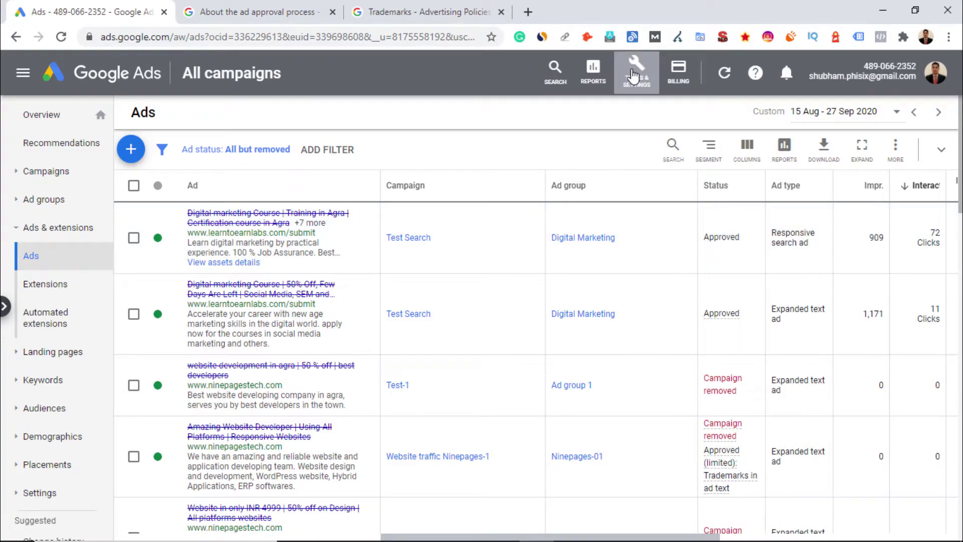
left_click(633, 76)
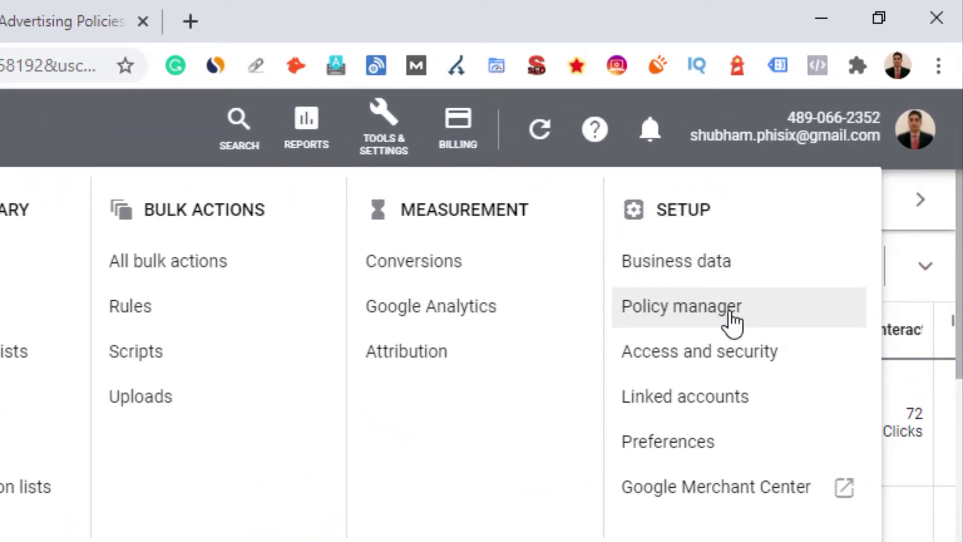
left_click(732, 324)
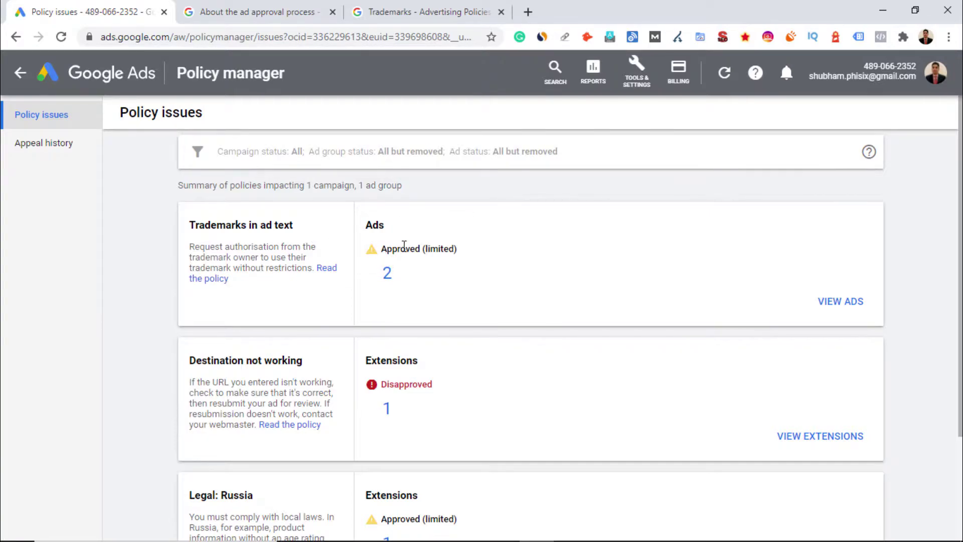
- Review the policy issues for ads and extensions, highlighting the statuses under "Destination not working" and "Legal: Russia"
scroll(394, 271, "down", 2)
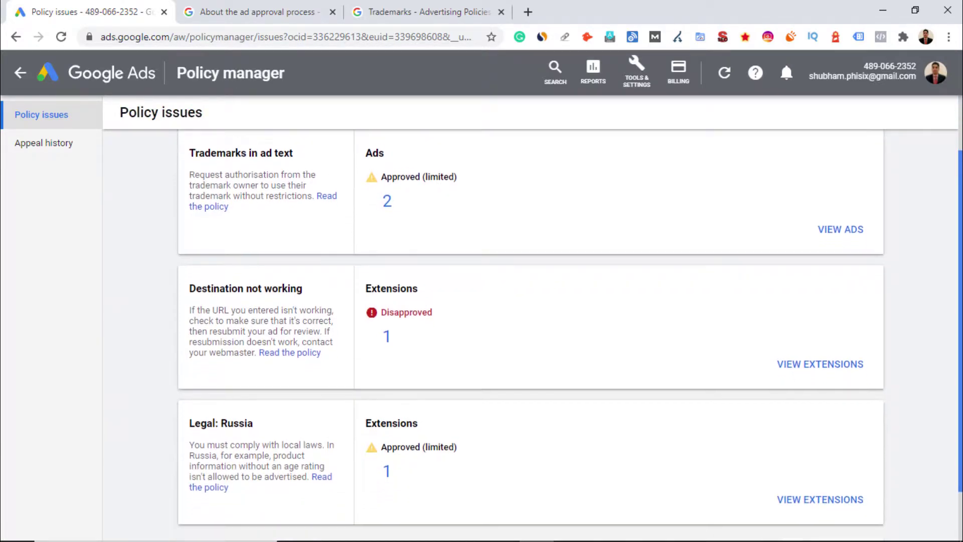
left_click_drag(390, 280, 430, 279)
left_click(477, 295)
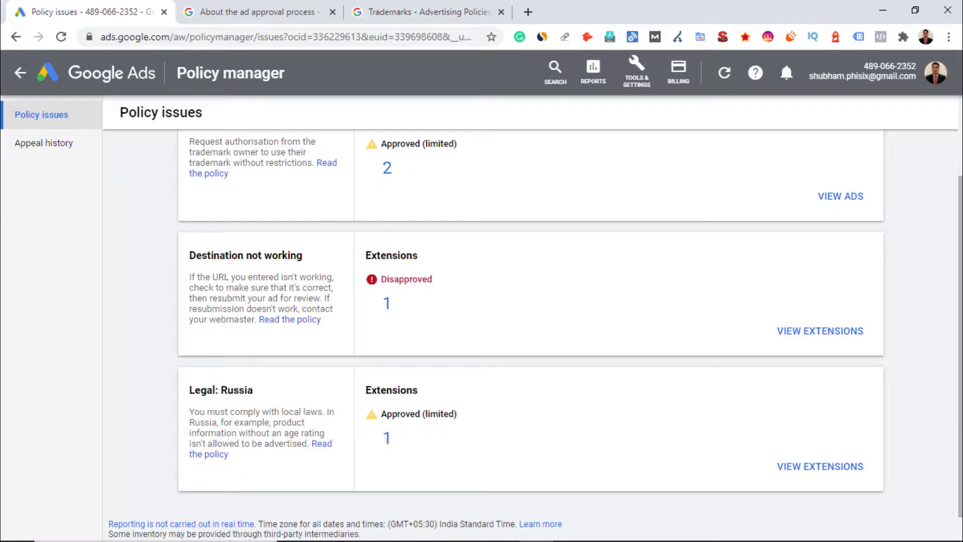
scroll(670, 301, "down", 1)
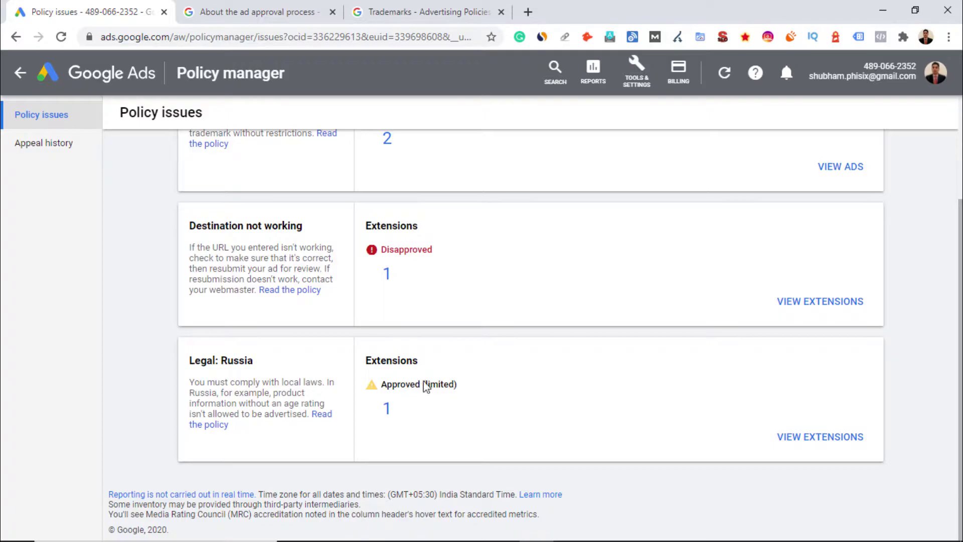
left_click_drag(383, 383, 422, 385)
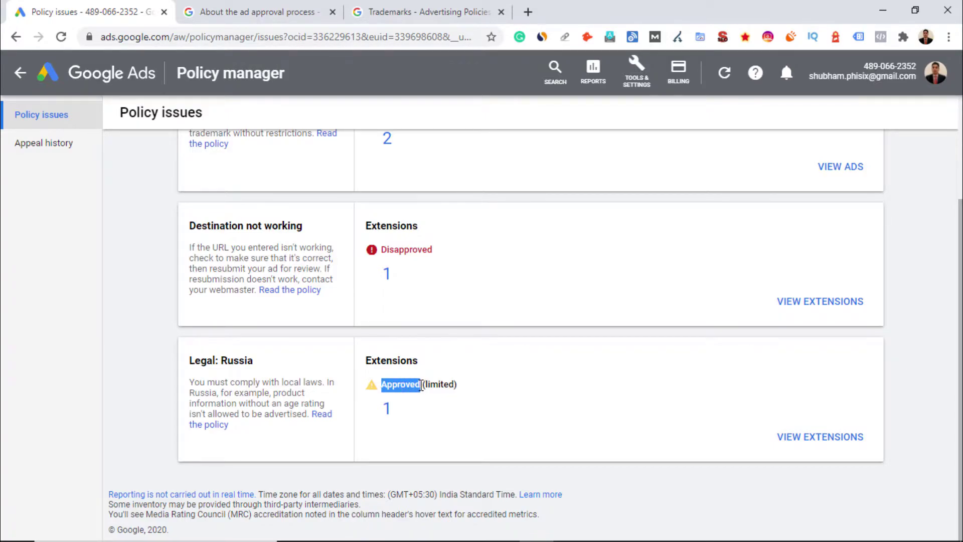
left_click(450, 385)
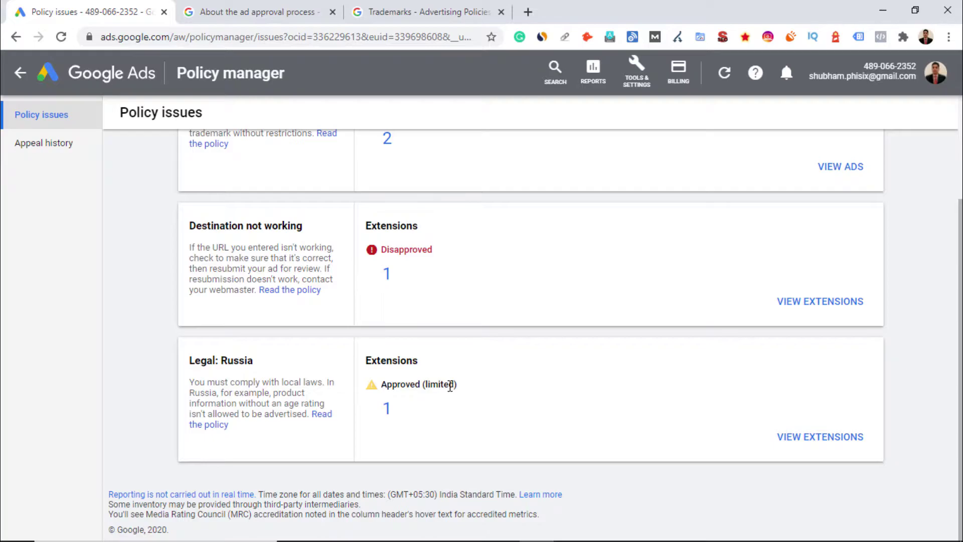
scroll(920, 350, "up", 3)
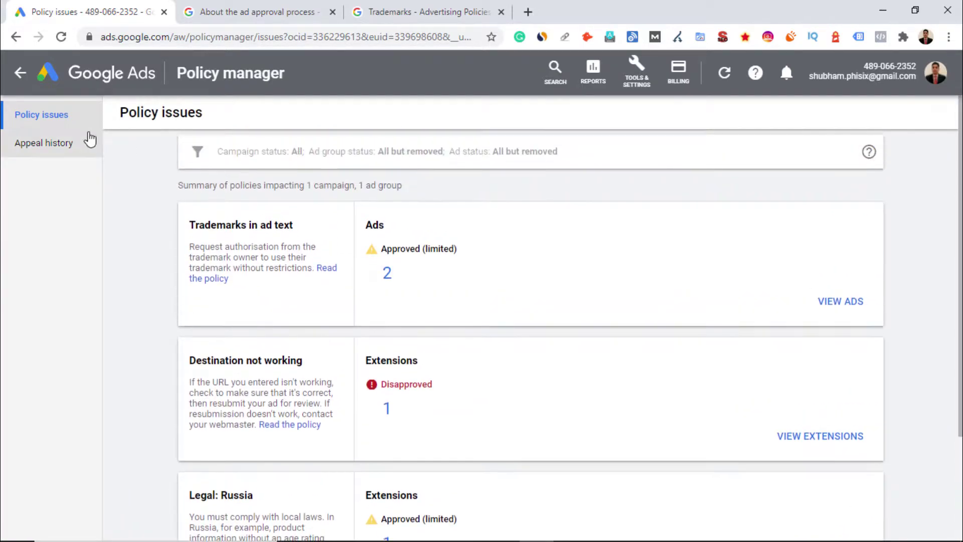
- View the ads affected by the "Trademarks in ad text" issue and highlight "WordPress" in the first ad's description
left_click(826, 300)
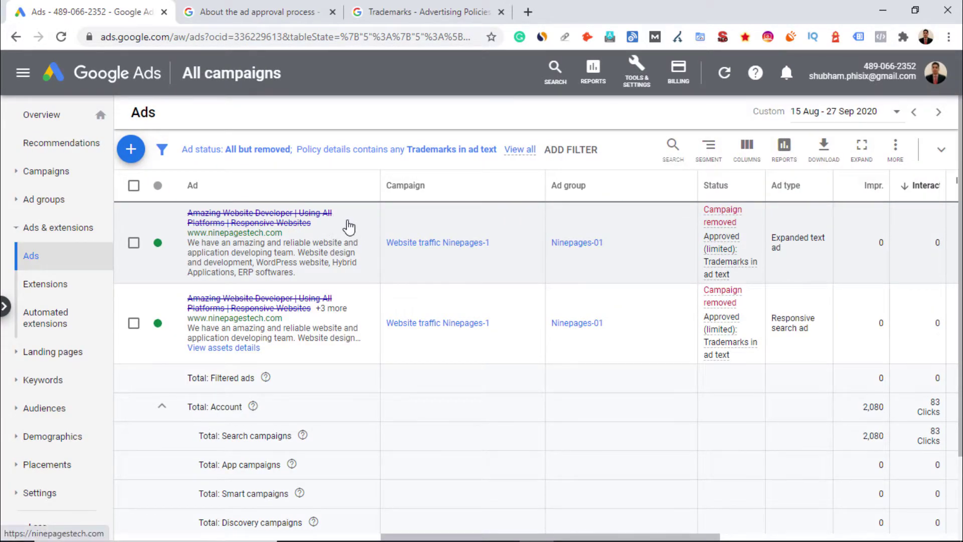
left_click_drag(294, 265, 269, 262)
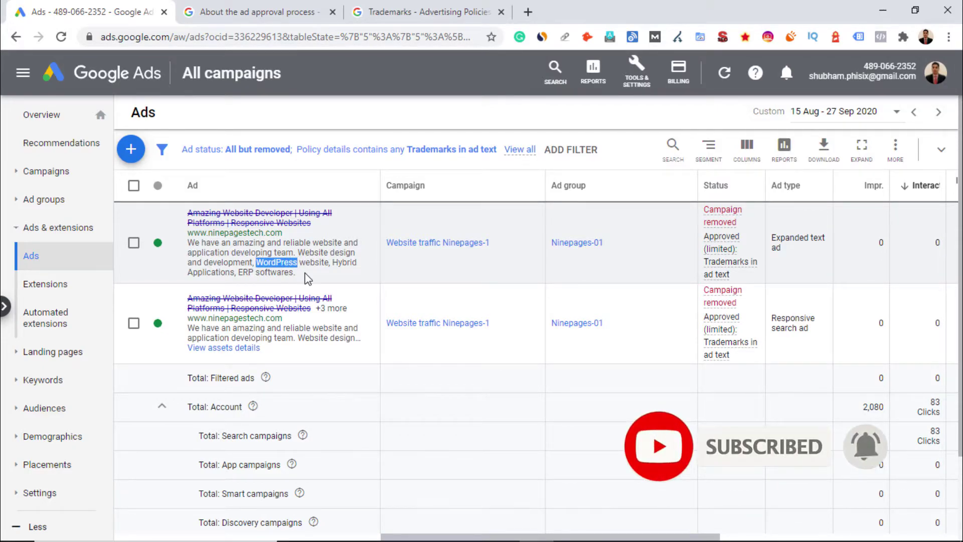
left_click(335, 267)
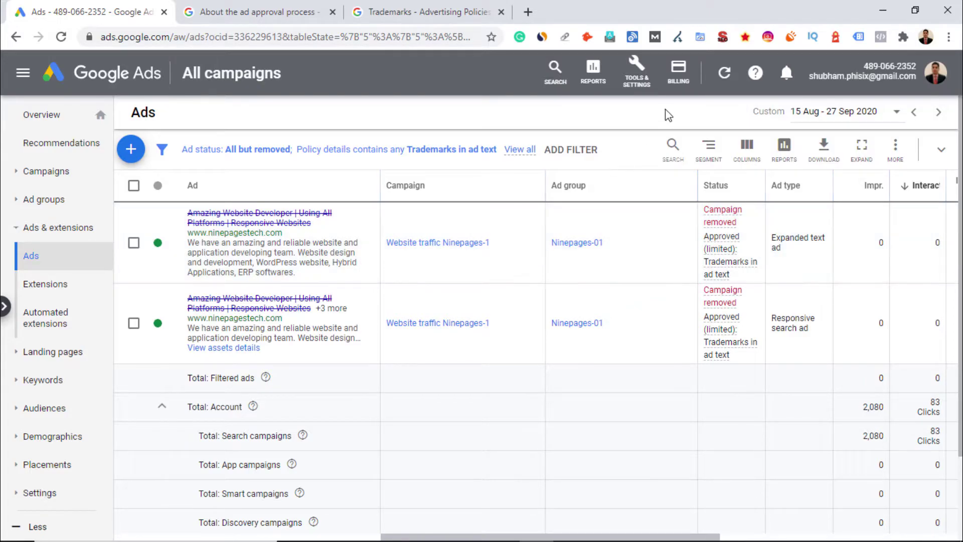
- Go back to the Policy manager and open the appeal history
left_click(646, 79)
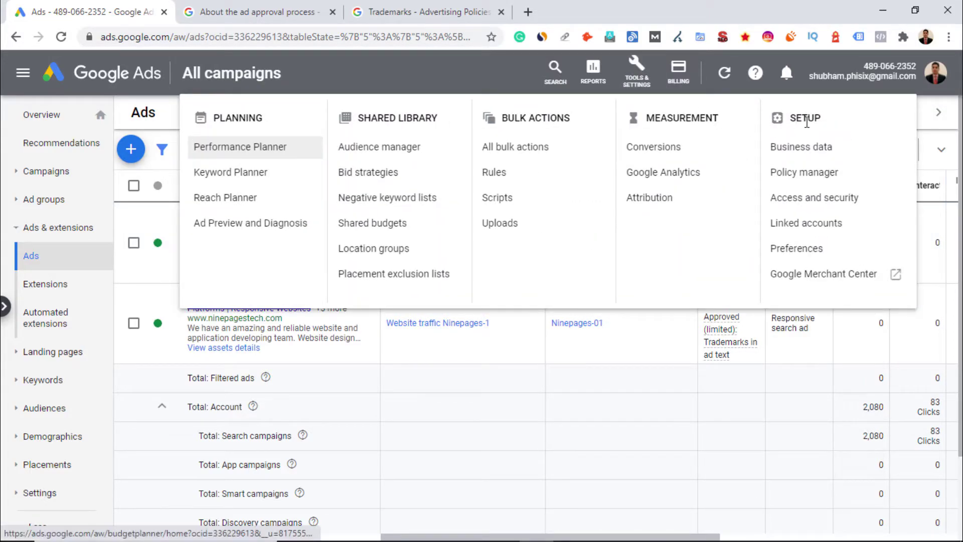
left_click(803, 173)
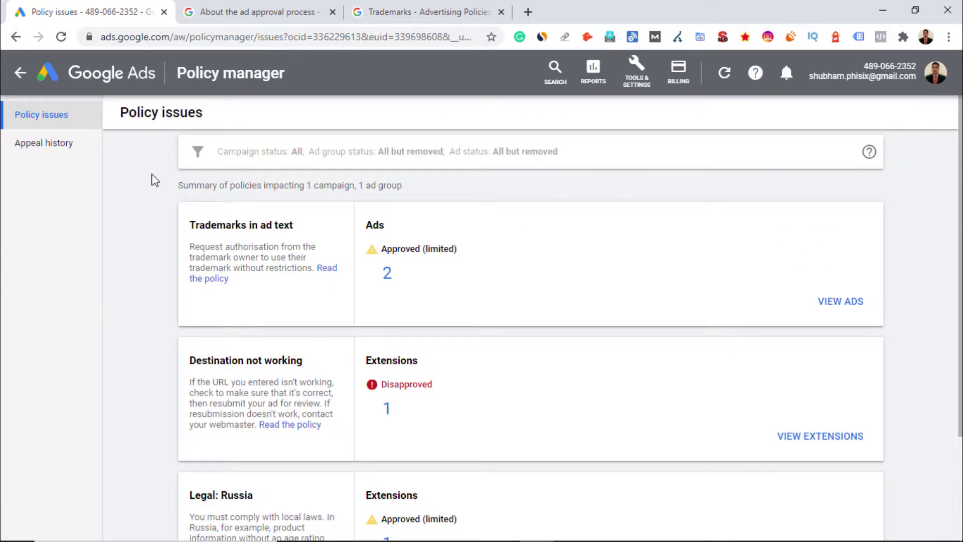
left_click(56, 147)
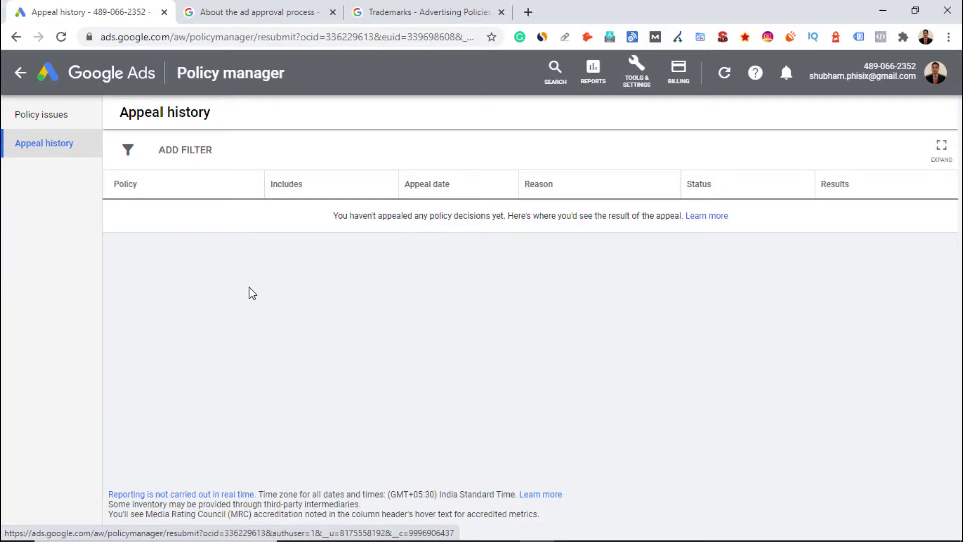
- Switch to the Google Ads help page and review its definitions of ad and extension statuses, from Eligible to Disapproved
key("ctrl+Tab")
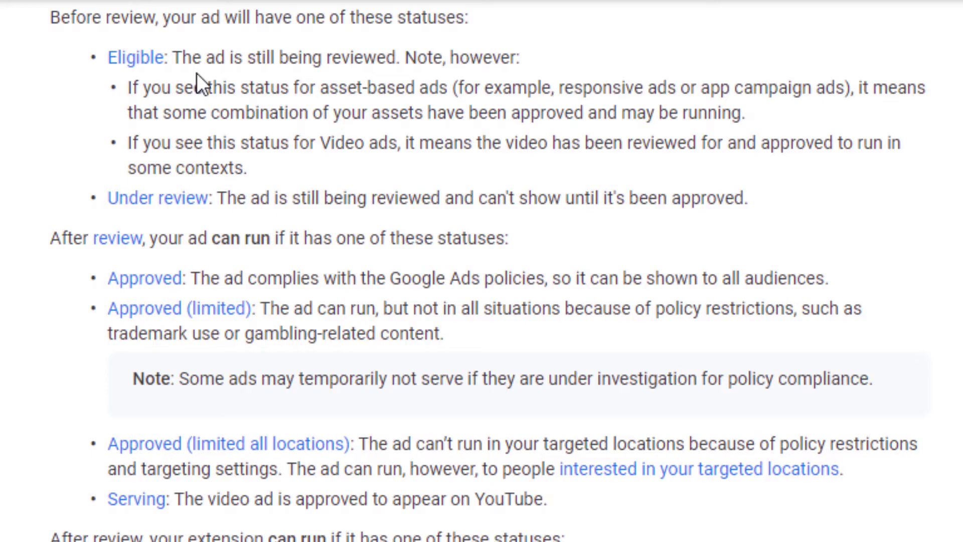
left_click_drag(144, 212, 245, 214)
scroll(185, 357, "down", 2)
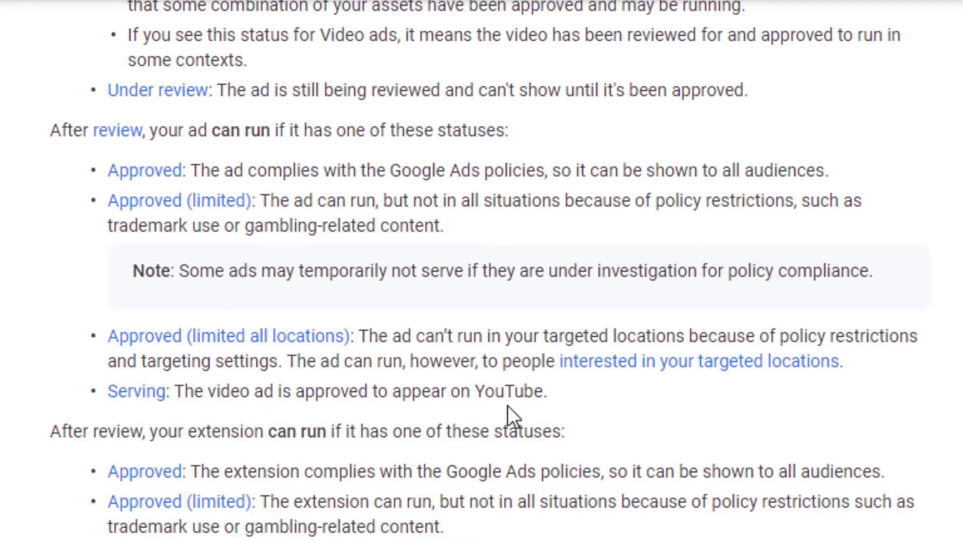
scroll(438, 420, "down", 2)
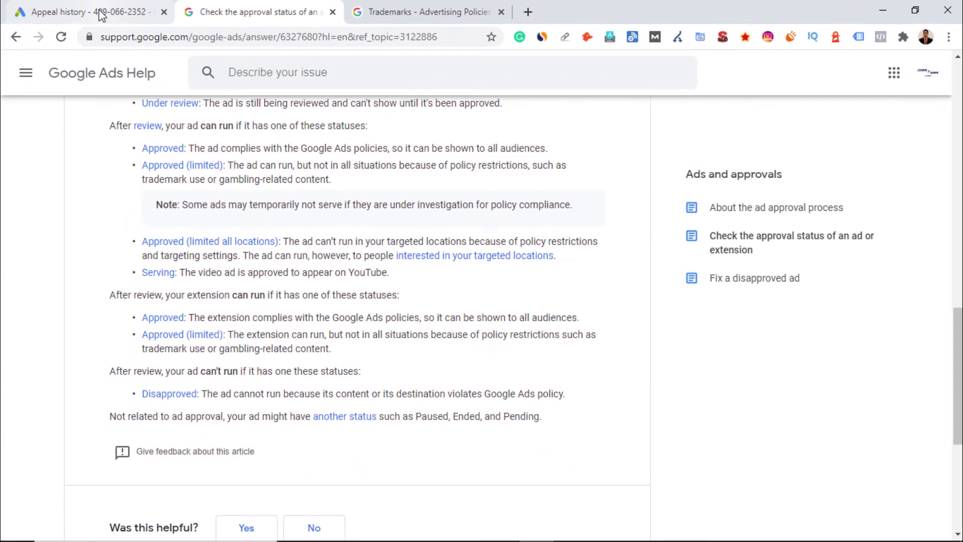
- Return to the Google Ads account's policy issues and view the extensions affected by "Legal: Russia"
left_click(90, 11)
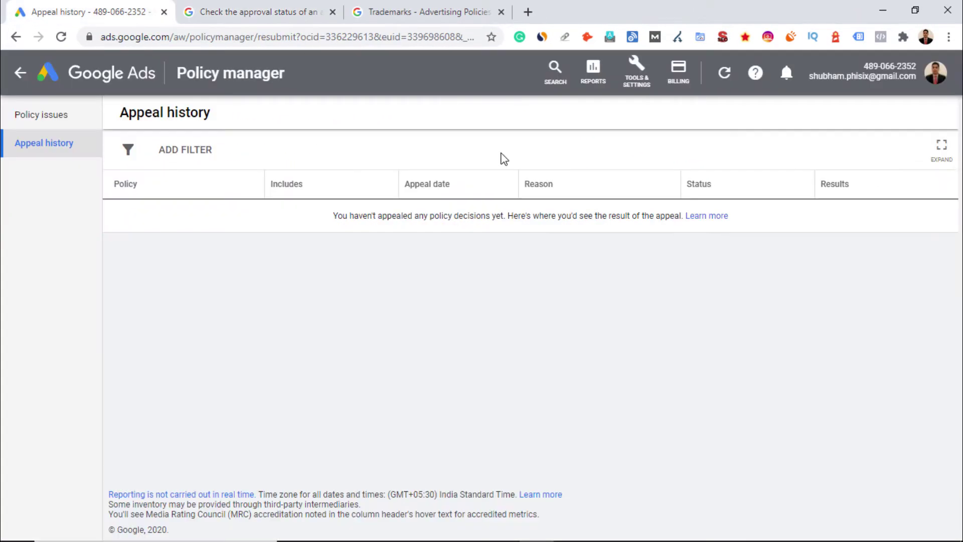
left_click(650, 86)
left_click(825, 169)
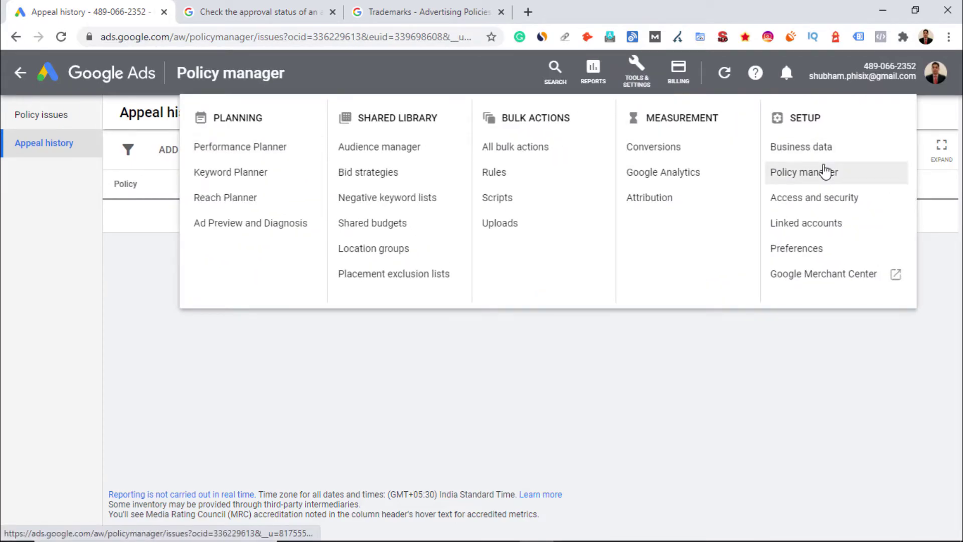
scroll(462, 354, "down", 3)
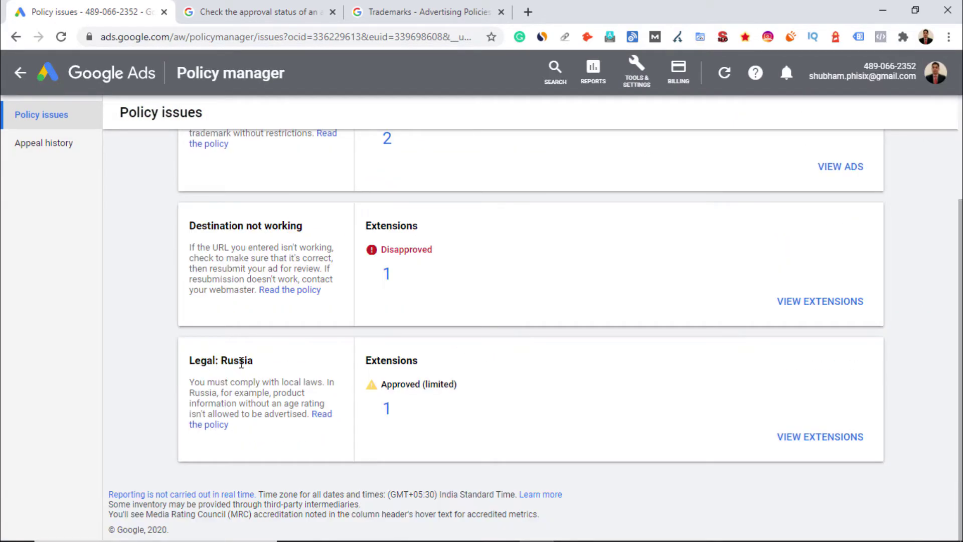
left_click(792, 438)
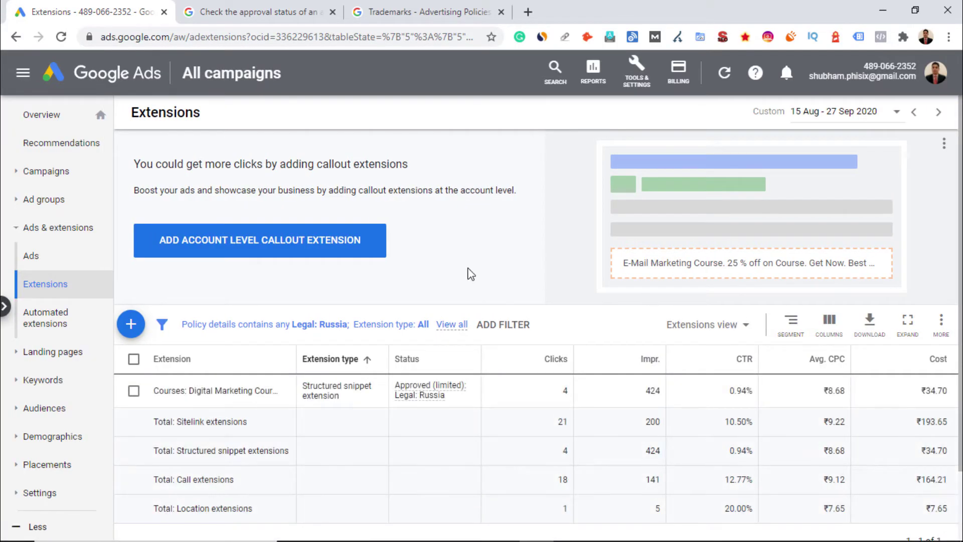
- Examine the status and performance rows in the extensions list filtered by the "Legal: Russia" policy
scroll(462, 274, "down", 2)
left_click_drag(187, 351, 255, 356)
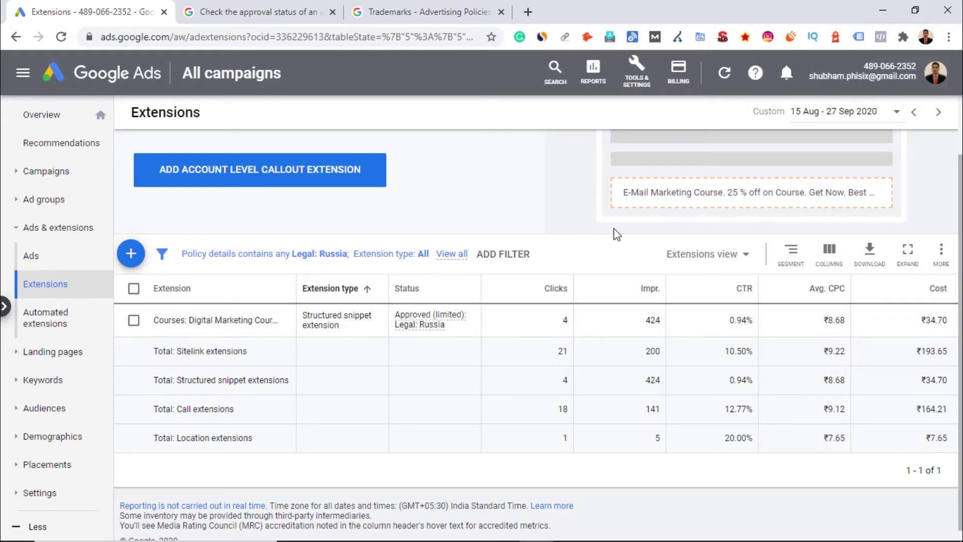
scroll(608, 235, "up", 2)
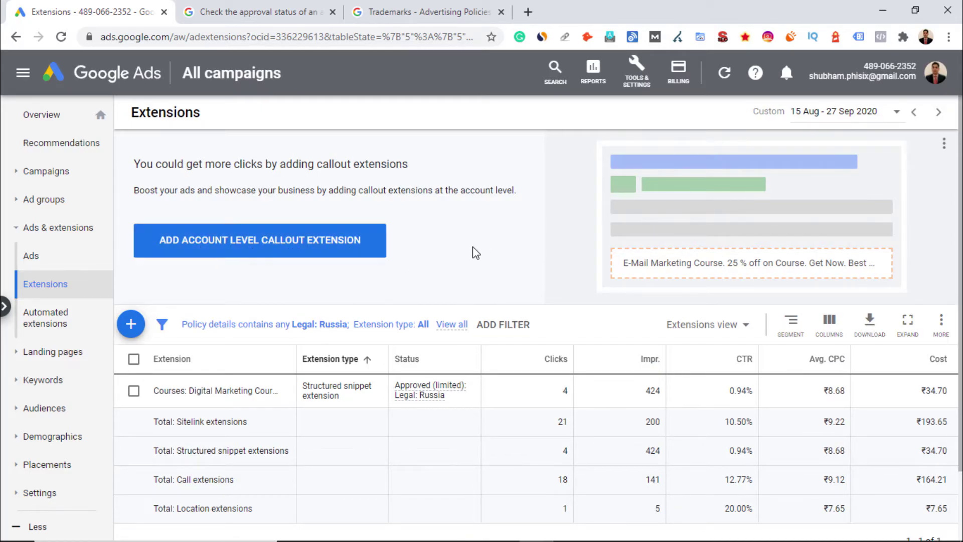
scroll(479, 246, "down", 2)
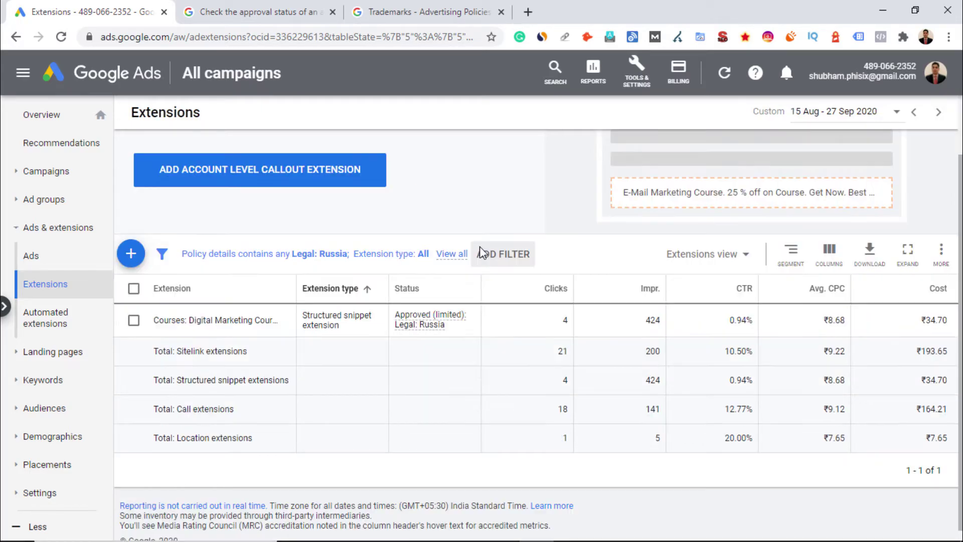
scroll(479, 245, "up", 2)
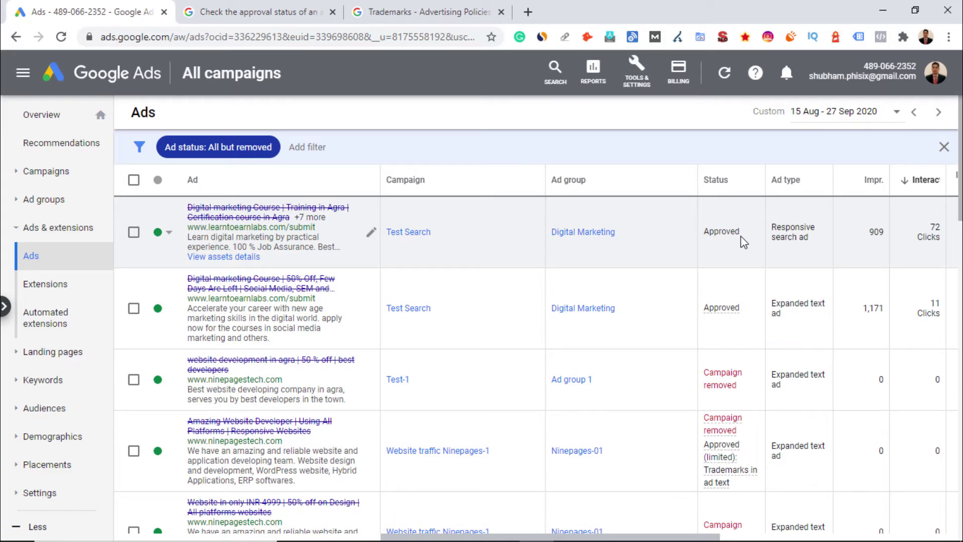
- Reopen the Policy manager from the ads list and review all the policy issues for ads and extensions
left_click(636, 73)
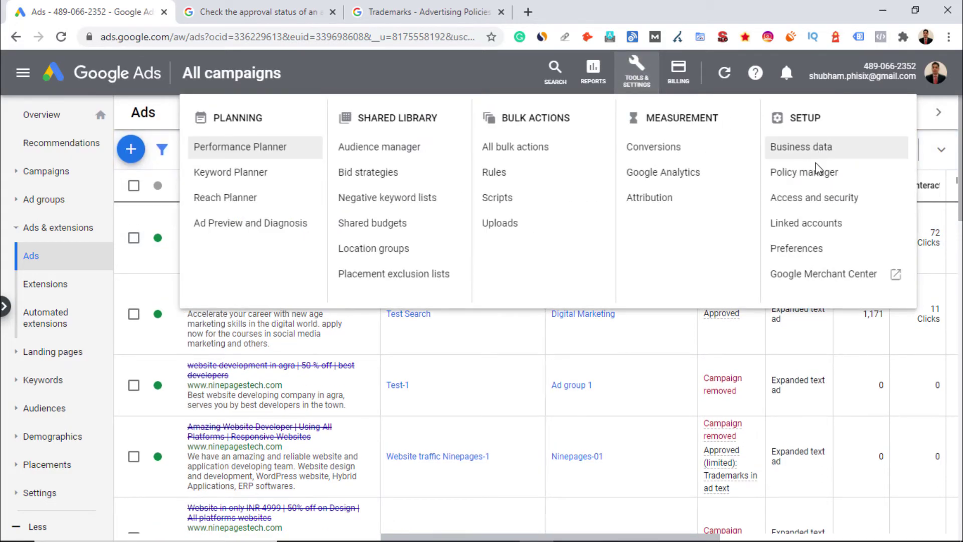
left_click(835, 173)
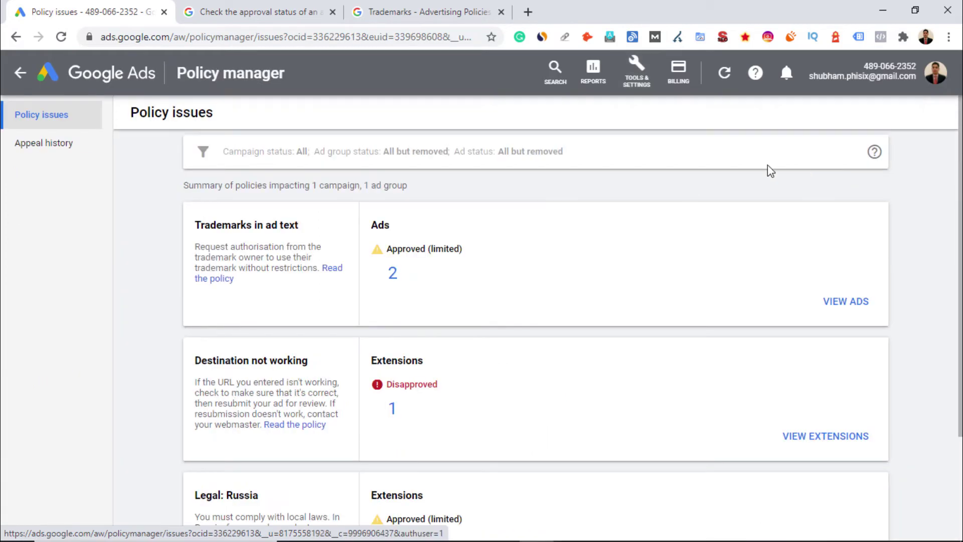
scroll(497, 371, "down", 3)
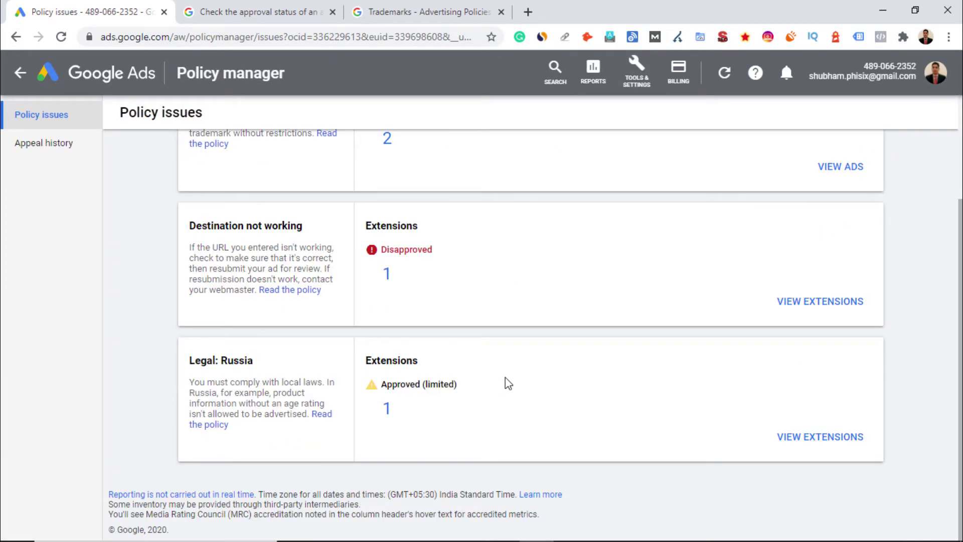
scroll(505, 377, "up", 3)
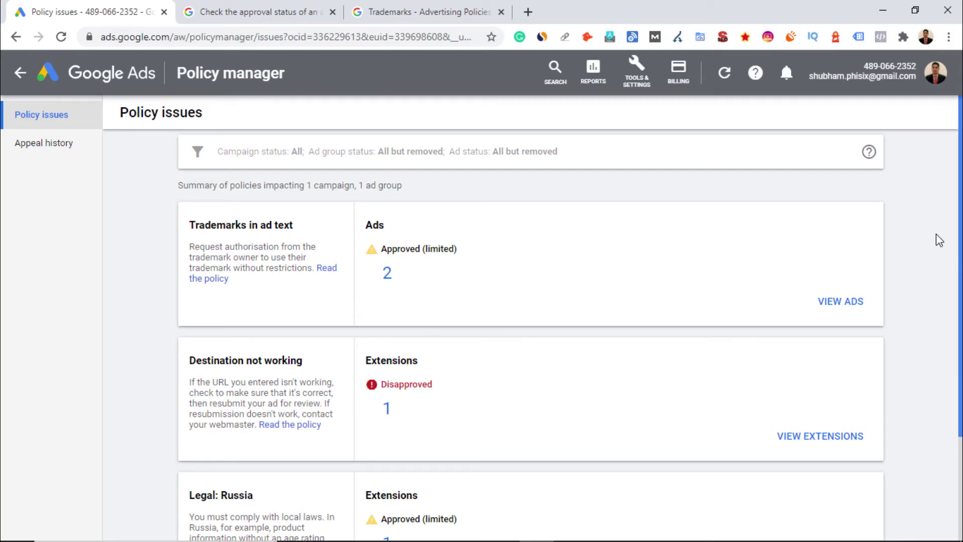
- Switch to the help page on checking approval status and go back up to its instructions
left_click(258, 12)
scroll(271, 45, "up", 5)
scroll(366, 279, "up", 15)
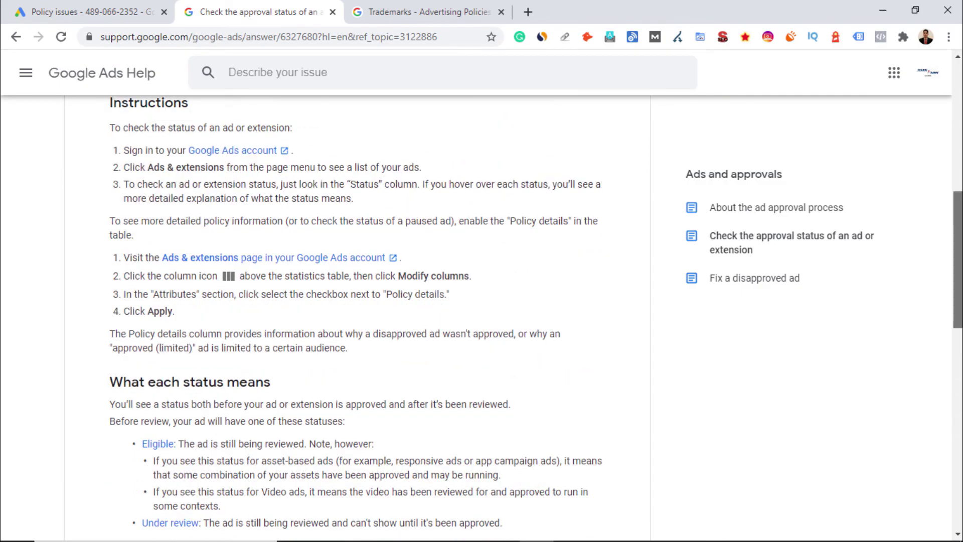